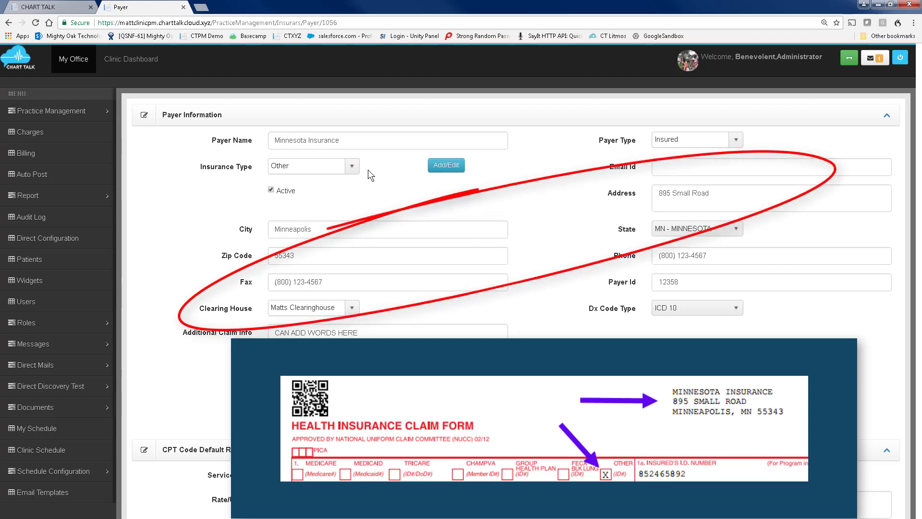
# Review the payer's Insurance Type options and the Payer Name field for Minnesota Insurance.
pyautogui.click(352, 167)
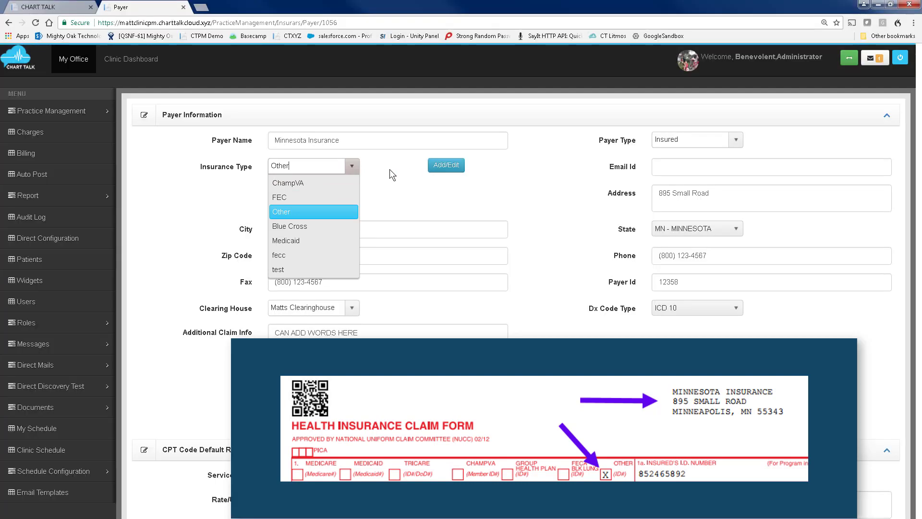
pyautogui.click(385, 169)
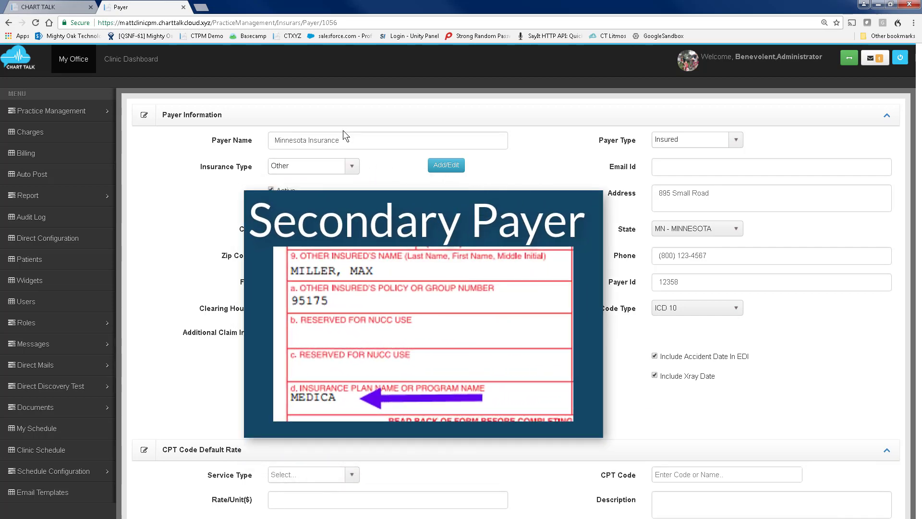
pyautogui.moveTo(343, 139); pyautogui.dragTo(274, 140)
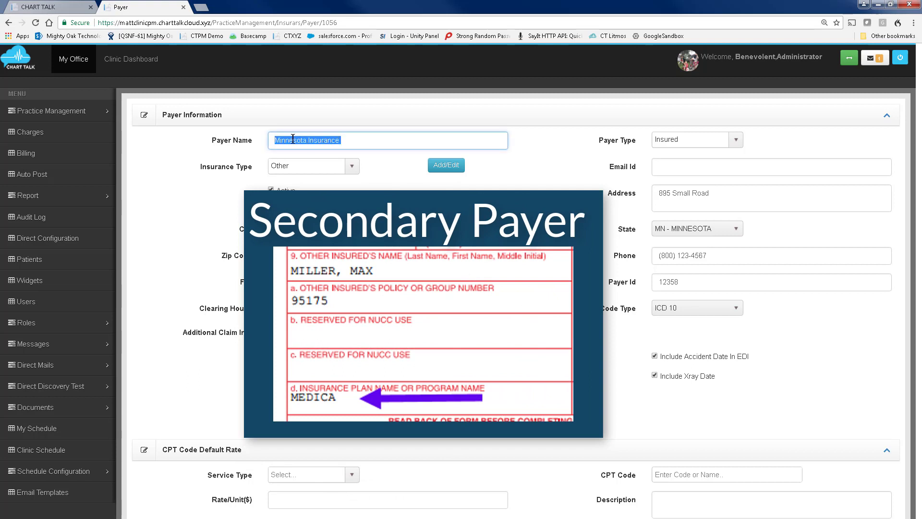
pyautogui.click(344, 141)
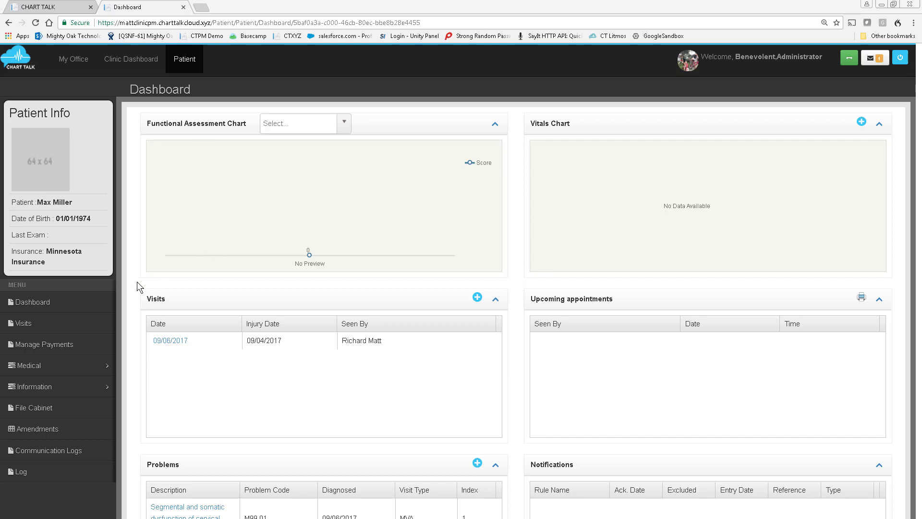
# Open the patient's payer information and review the primary contract's insured relation options.
pyautogui.click(40, 390)
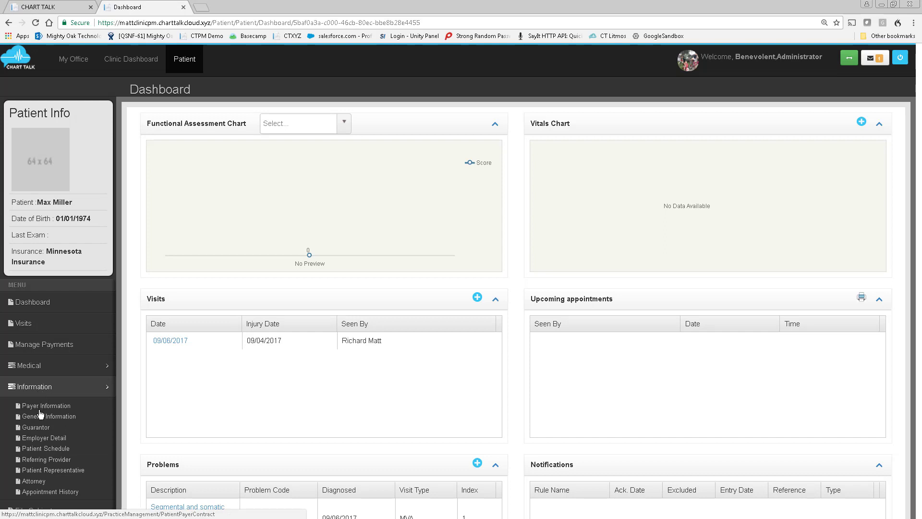
pyautogui.click(40, 409)
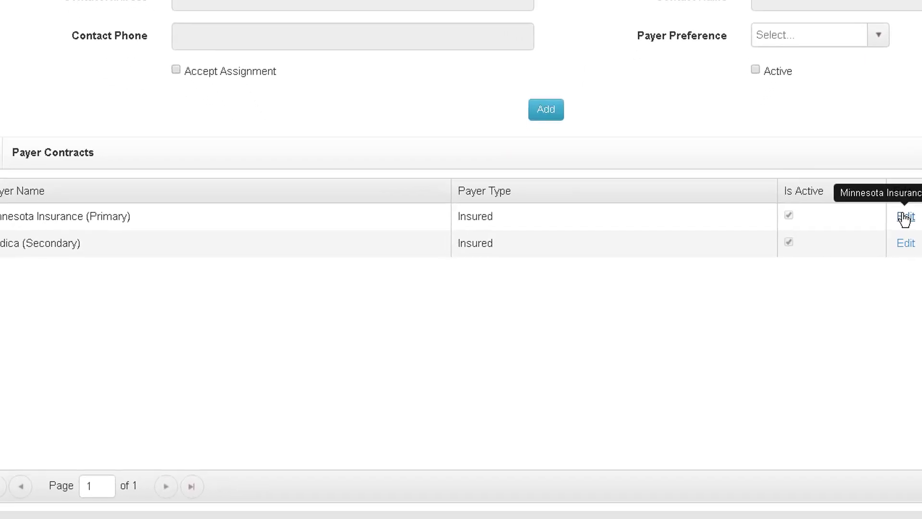
pyautogui.click(904, 217)
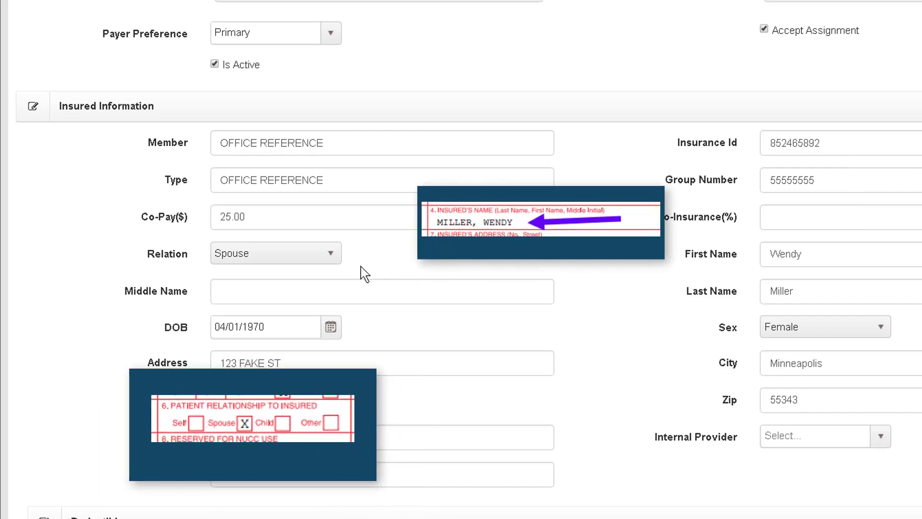
pyautogui.click(327, 258)
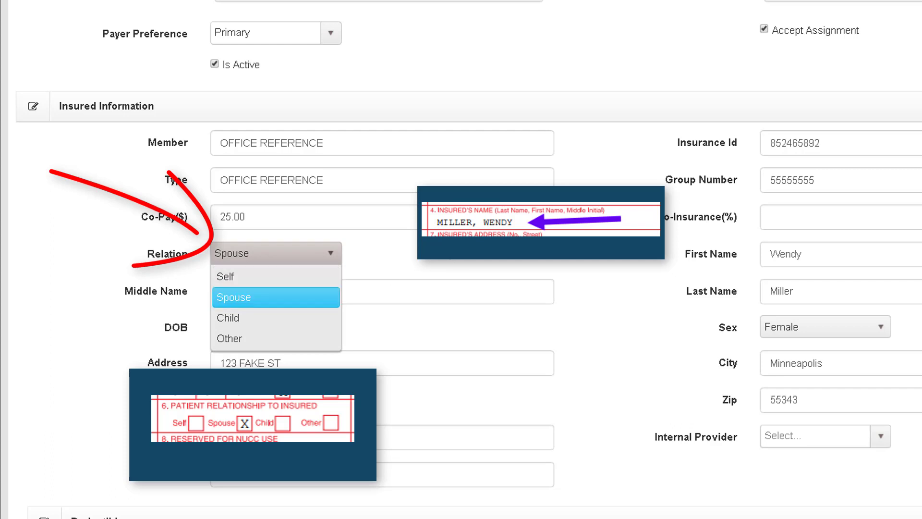
pyautogui.click(622, 245)
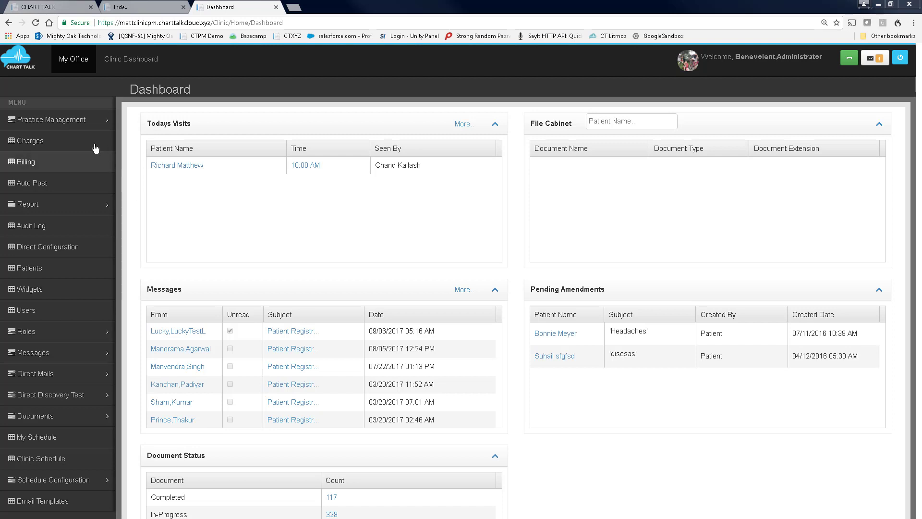
# Open the Minnetonka Office location address and save it.
pyautogui.click(84, 124)
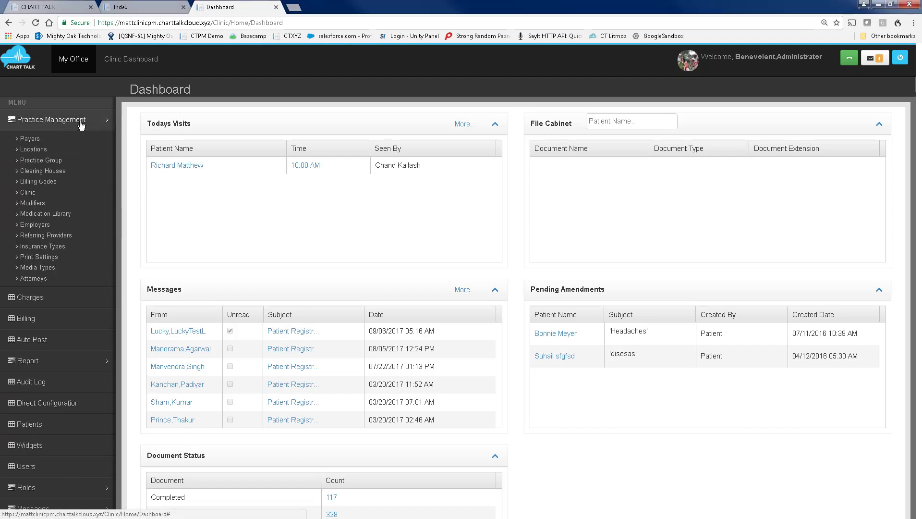
pyautogui.click(38, 150)
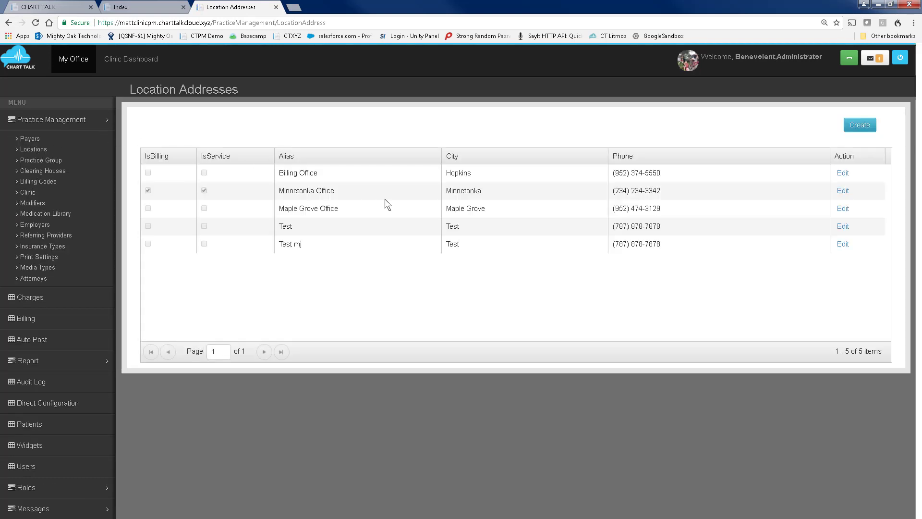
pyautogui.click(841, 192)
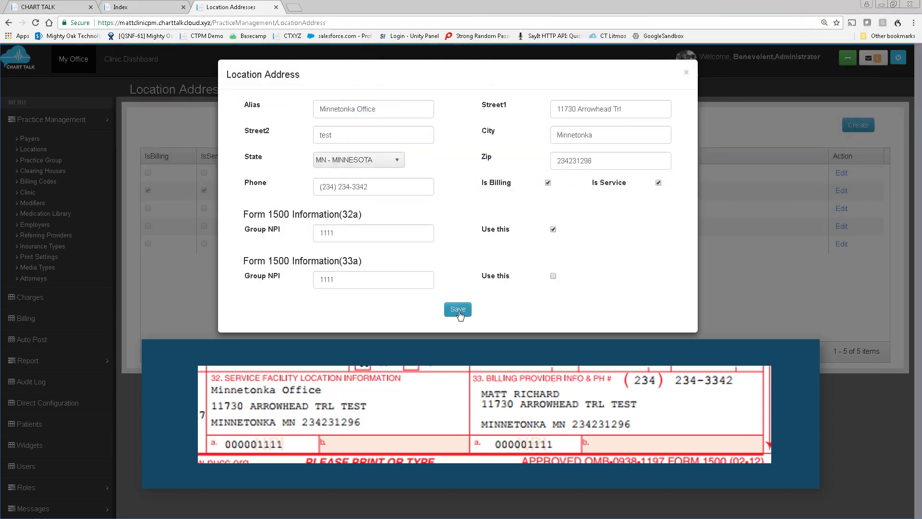
pyautogui.click(458, 310)
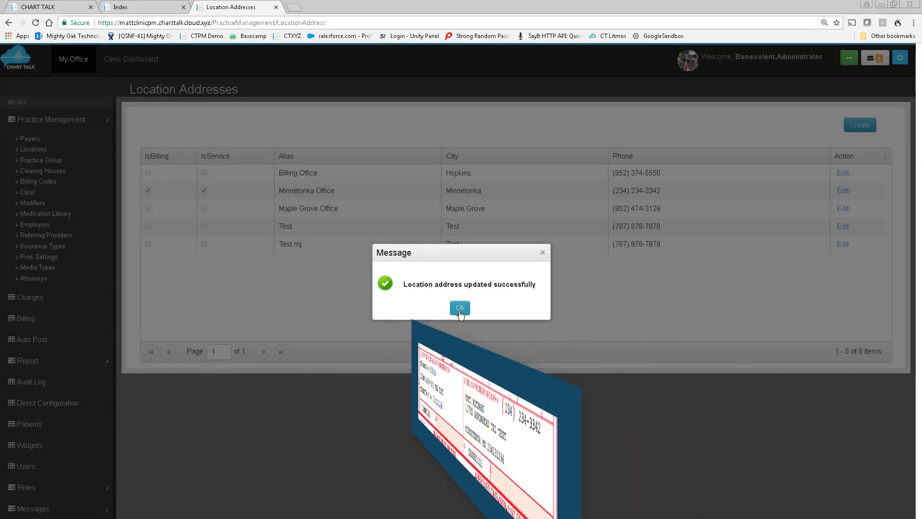
pyautogui.click(459, 308)
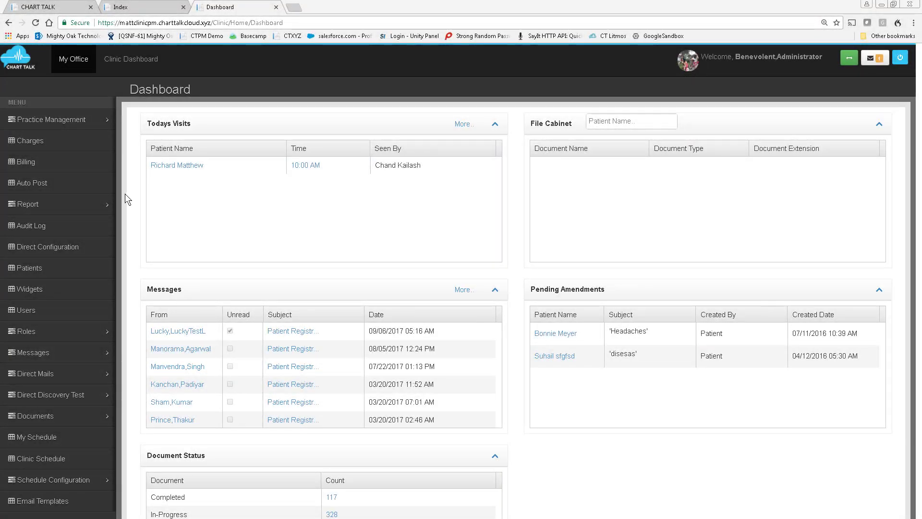
# Open the Matt & Scott, LLC practice group for editing.
pyautogui.click(88, 127)
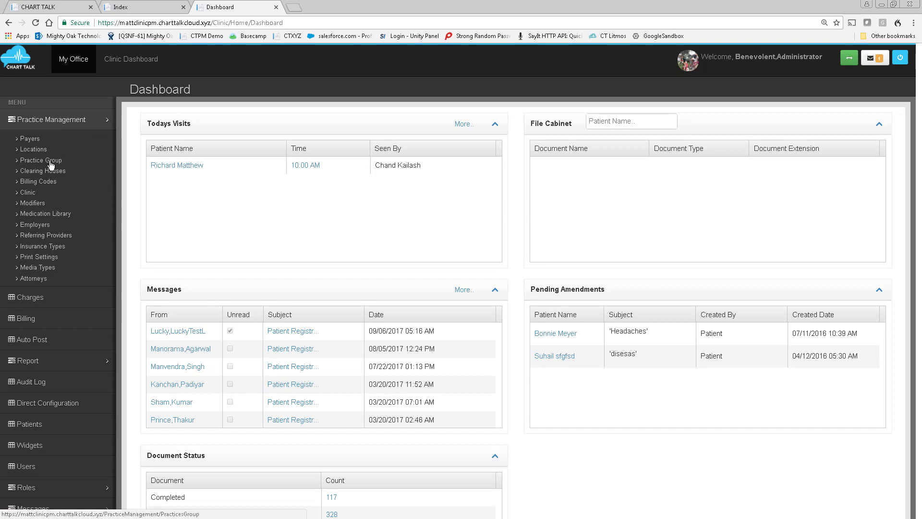
pyautogui.click(52, 165)
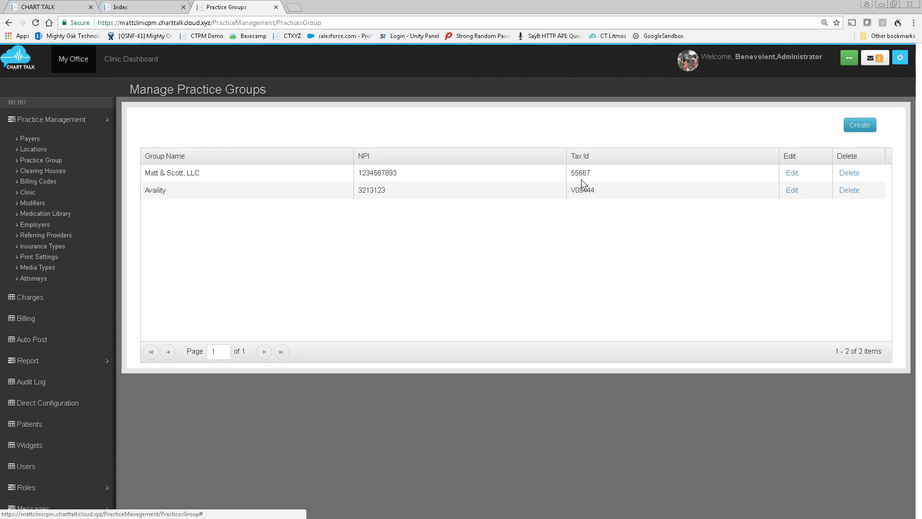
pyautogui.click(795, 175)
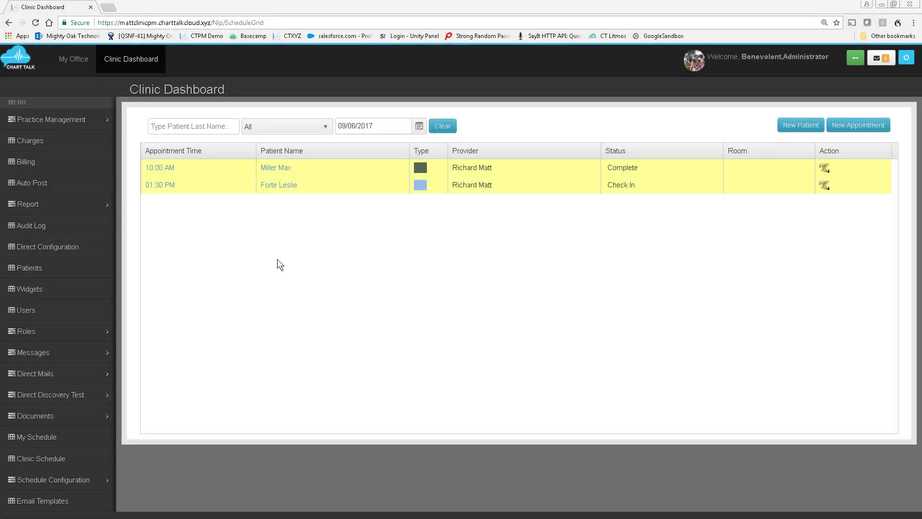
# Open the 10:00 AM patient visit from the clinic dashboard and set its visit type to MVA.
pyautogui.click(167, 171)
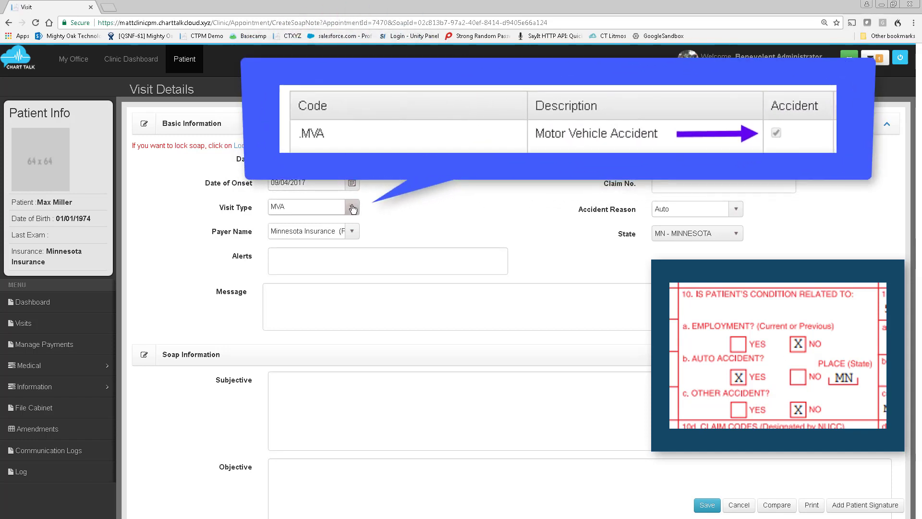
pyautogui.click(353, 207)
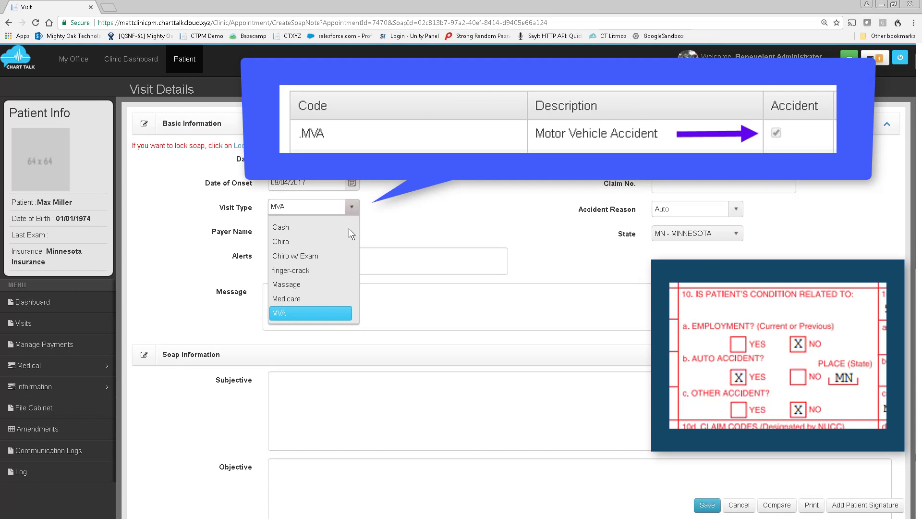
pyautogui.click(335, 313)
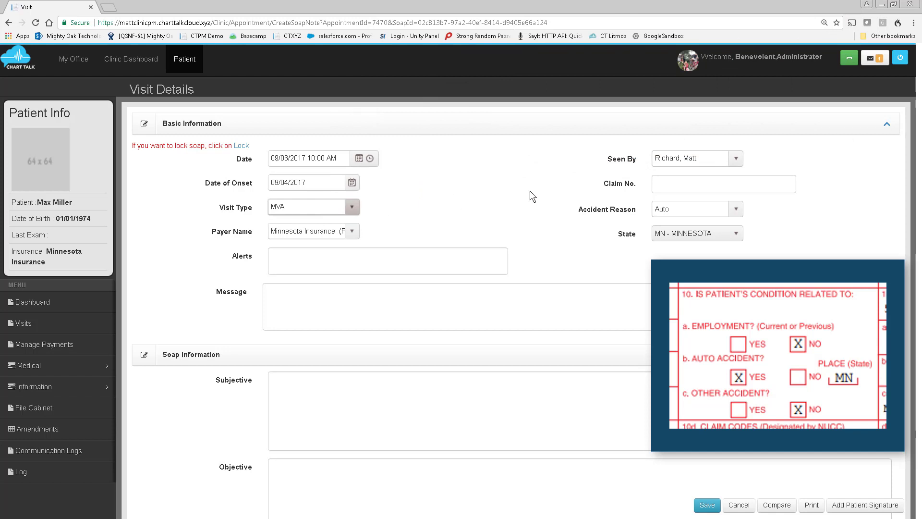
# Review the visit's Accident Reason, State and Seen By options.
pyautogui.click(737, 210)
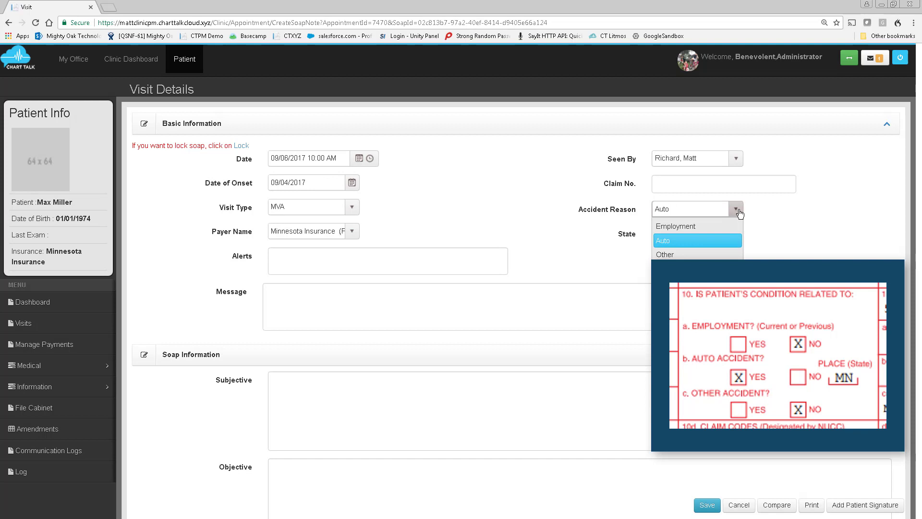
pyautogui.click(762, 200)
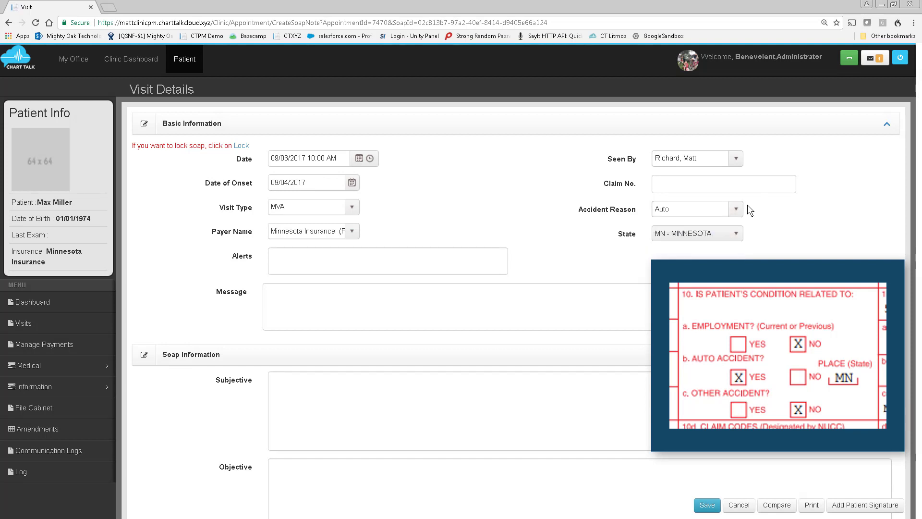
pyautogui.click(738, 235)
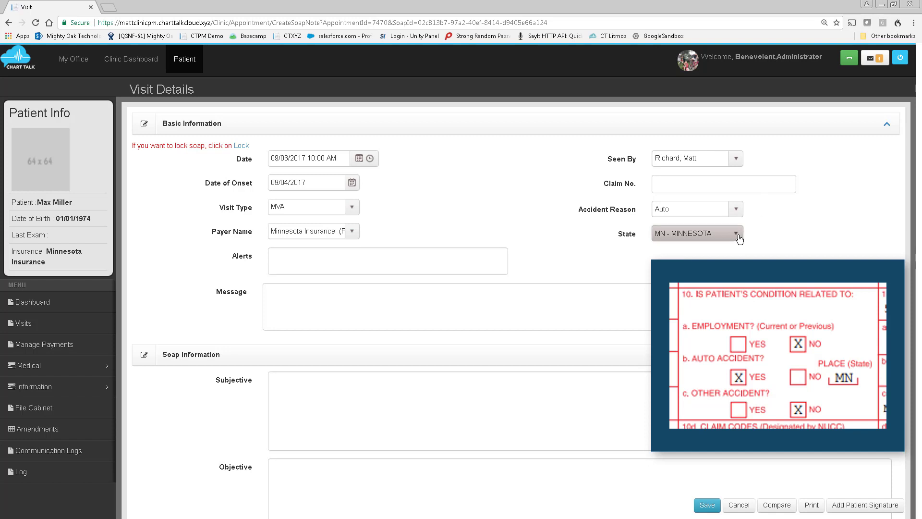
pyautogui.click(762, 223)
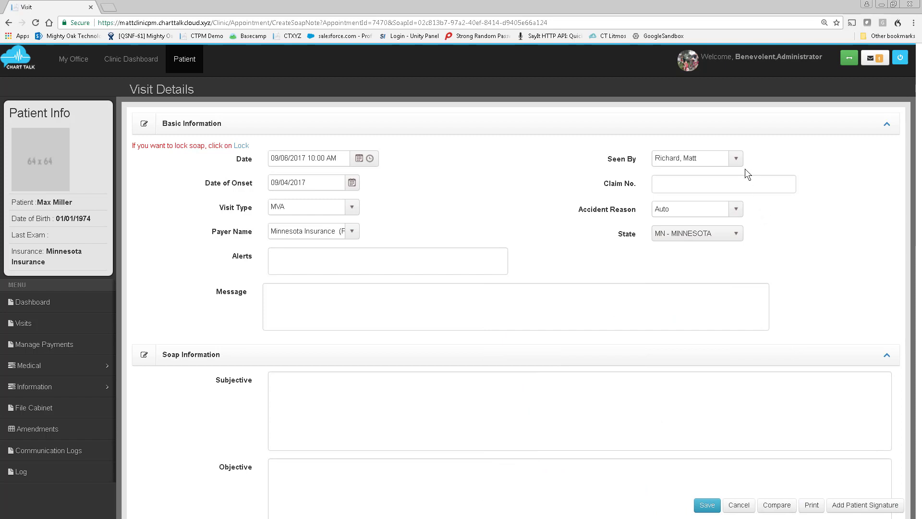
pyautogui.click(736, 159)
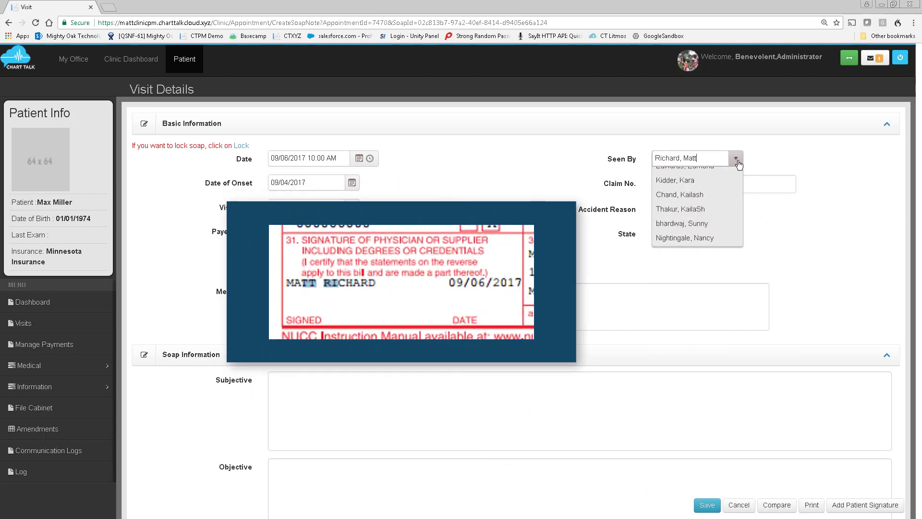
pyautogui.click(737, 164)
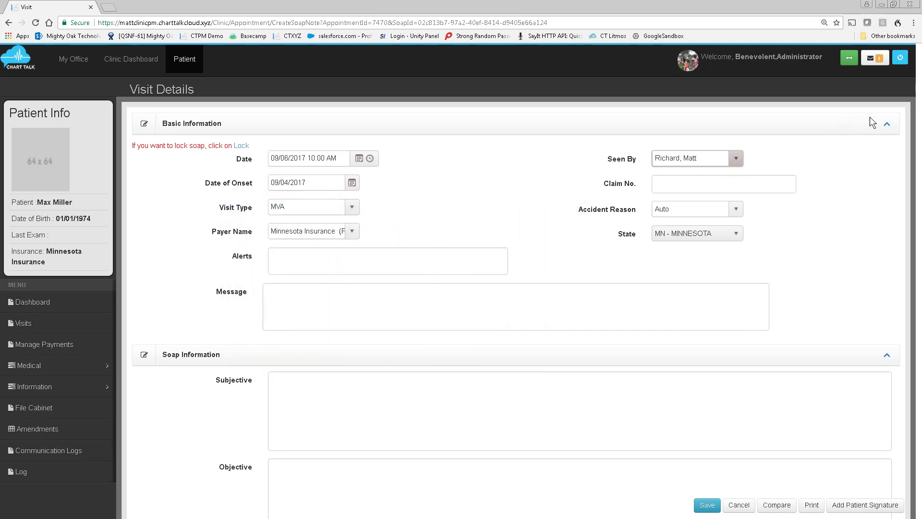
# Collapse the basic and SOAP information sections to view the visit's billing codes.
pyautogui.click(885, 126)
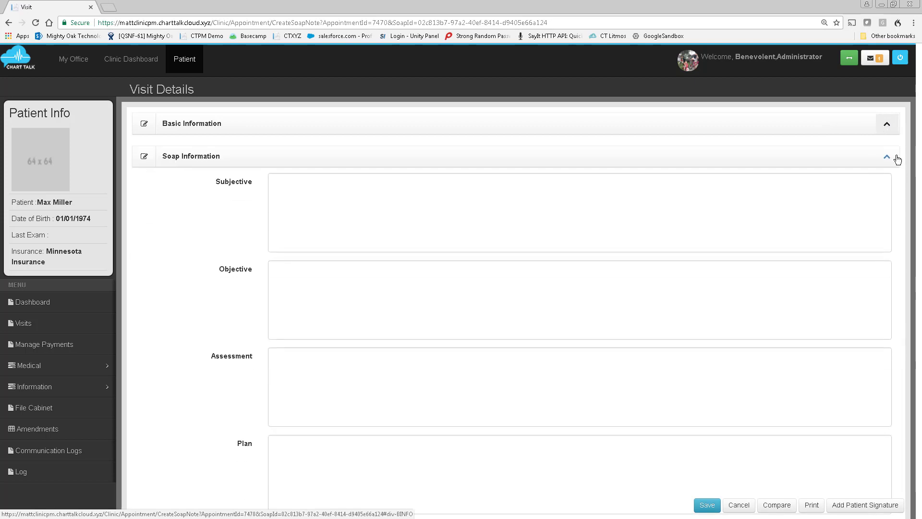
pyautogui.click(886, 158)
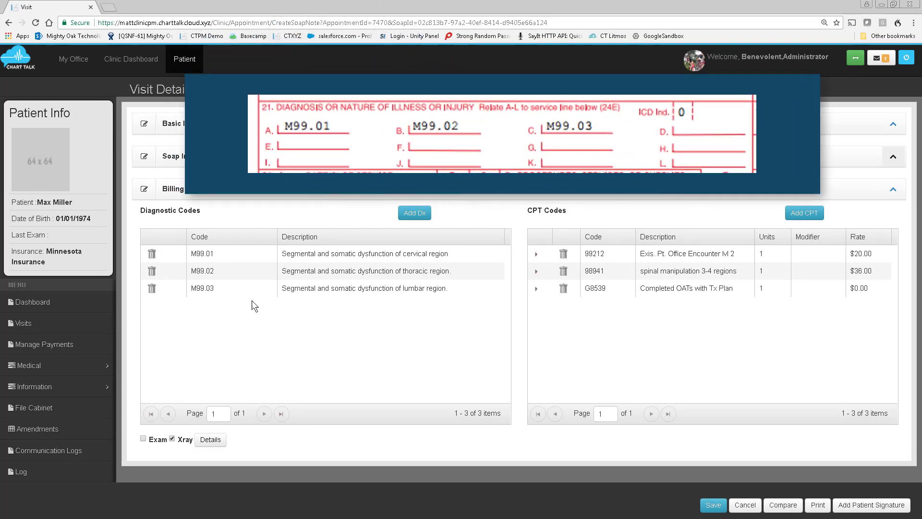
pyautogui.moveTo(226, 272)
pyautogui.mouseDown()
pyautogui.moveTo(224, 289)
pyautogui.moveTo(224, 268)
pyautogui.mouseUp()
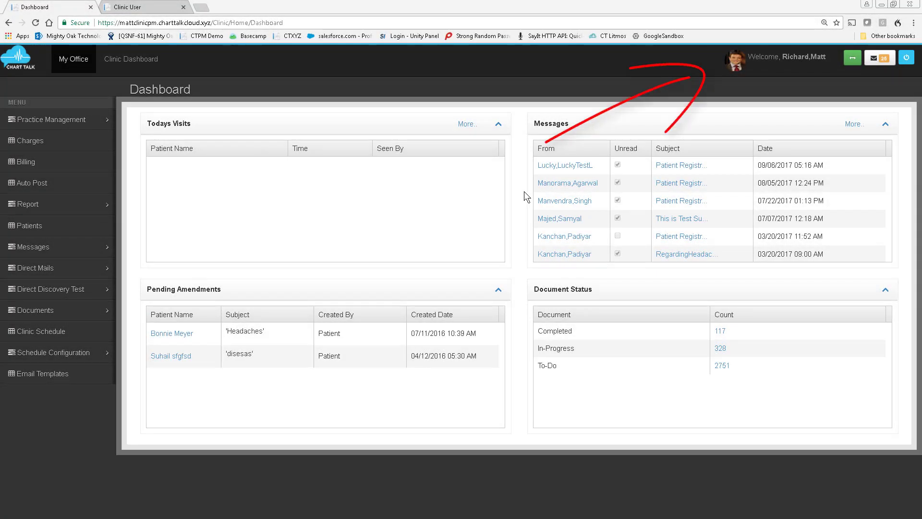
# Set the user profile's group to Matt & Scott, LLC and update the profile.
pyautogui.click(737, 64)
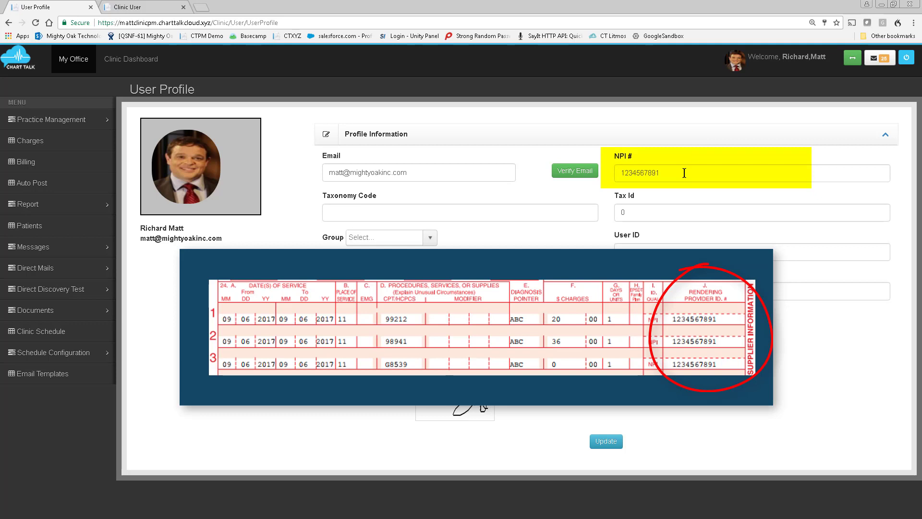
pyautogui.click(431, 239)
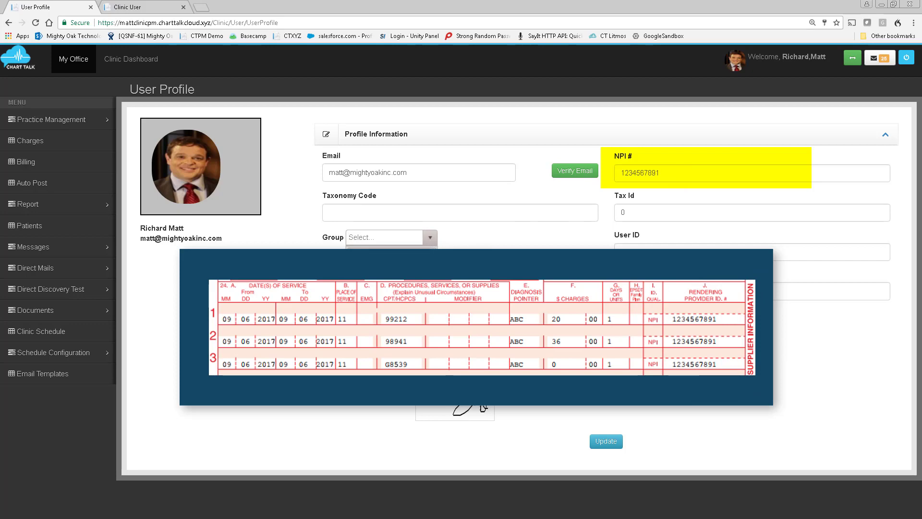
pyautogui.click(409, 256)
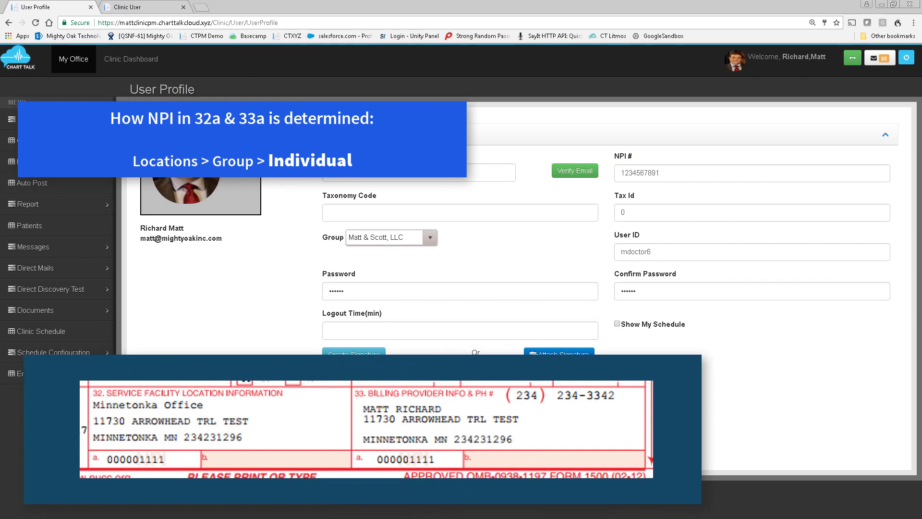
pyautogui.click(339, 434)
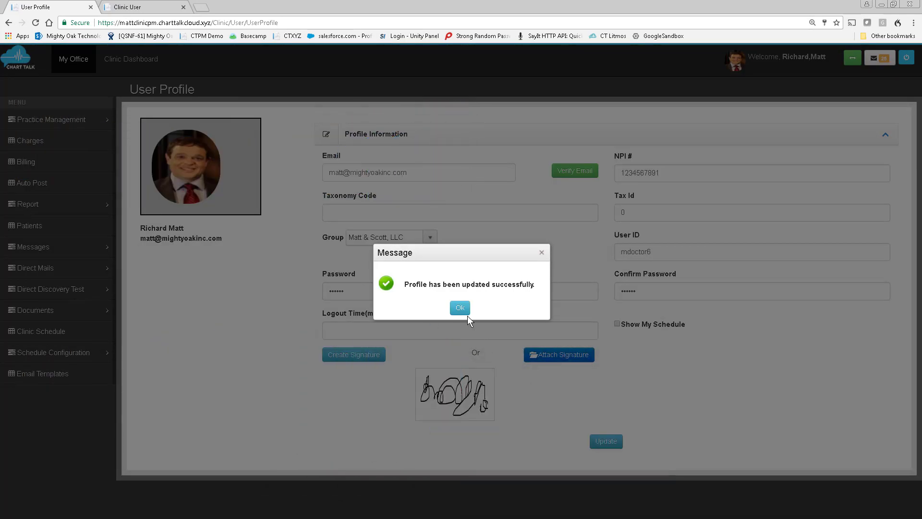
pyautogui.click(460, 307)
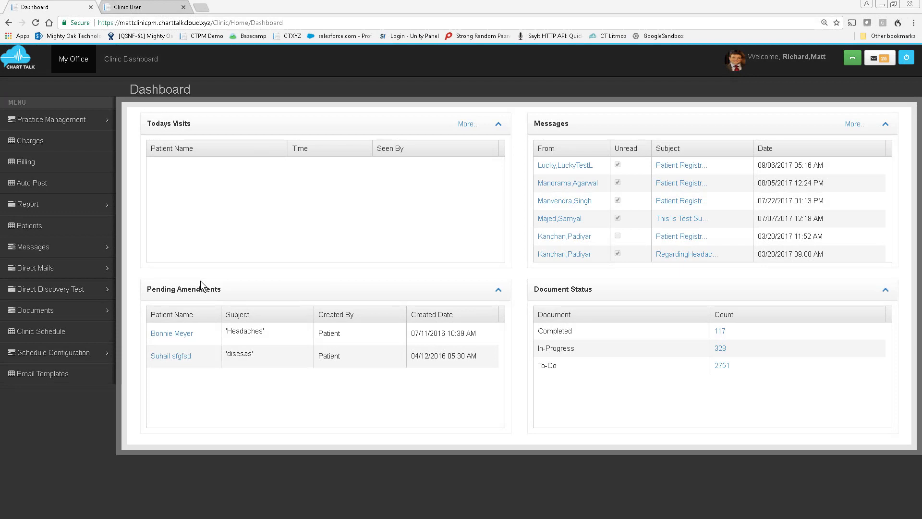
# Search the patient list with last name 'mi' and first name 'm' and open the matching patient's dashboard.
pyautogui.click(49, 231)
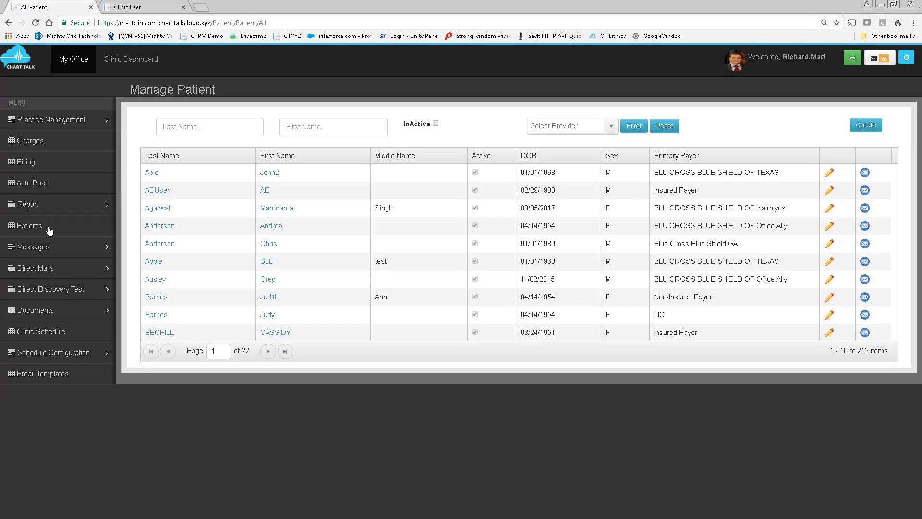
pyautogui.click(173, 128)
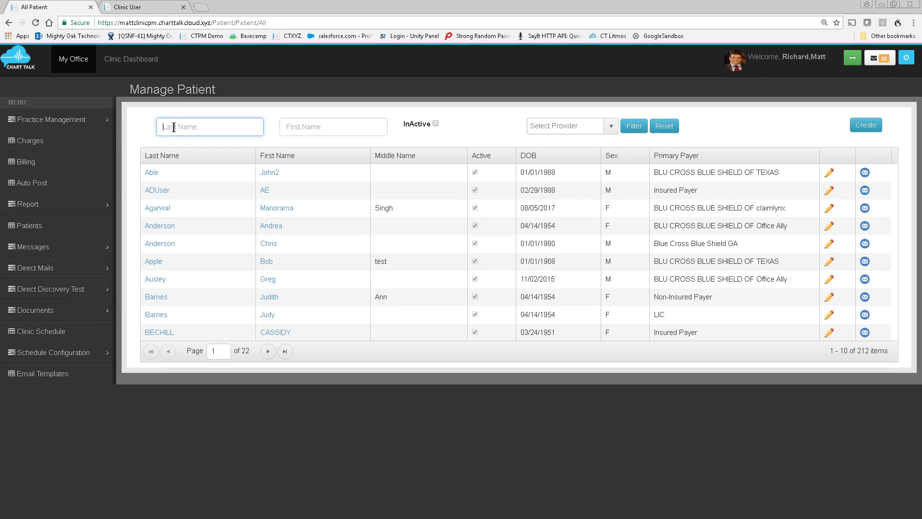
pyautogui.write('mi')
pyautogui.press('Tab')
pyautogui.write('m')
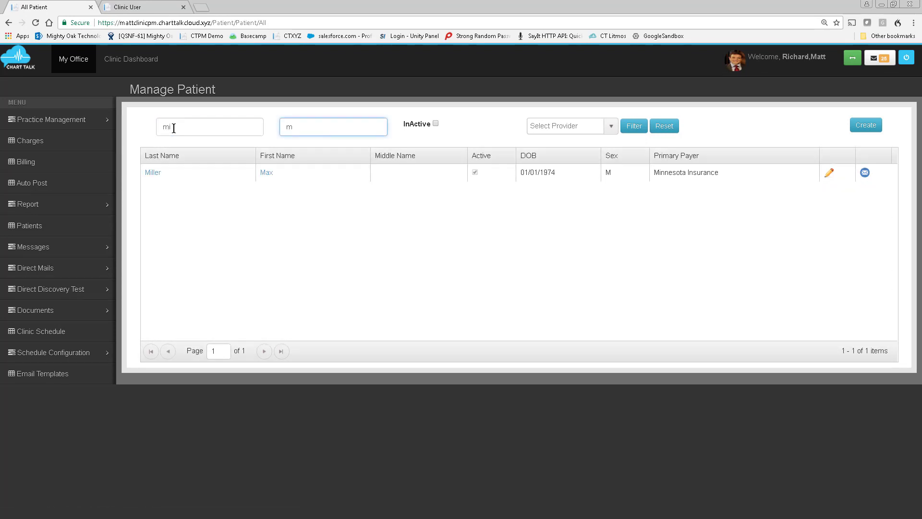
pyautogui.click(154, 176)
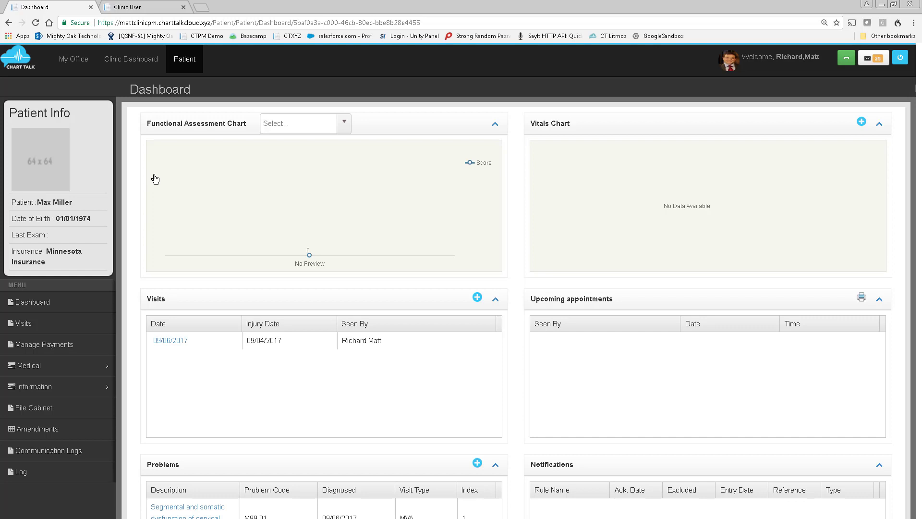
# Review the patient's General Information page, then open the patient's Referring Provider page.
pyautogui.click(75, 388)
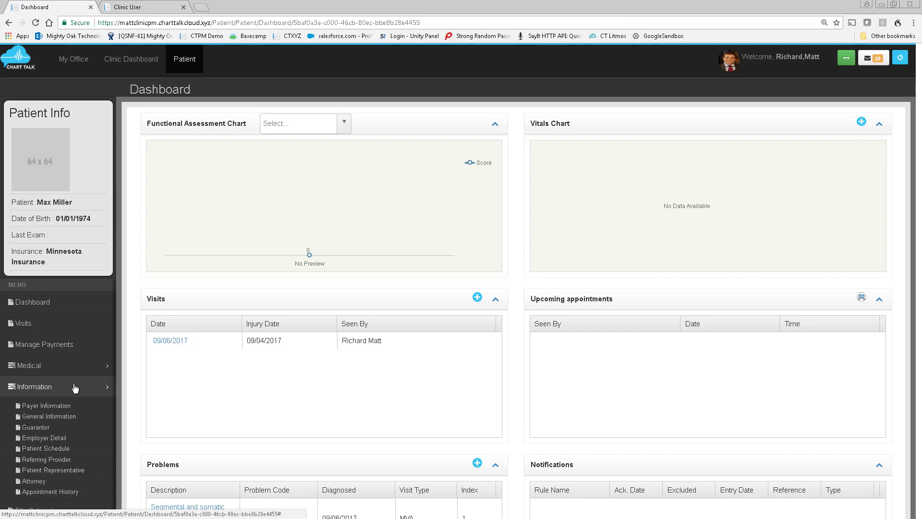
pyautogui.click(60, 417)
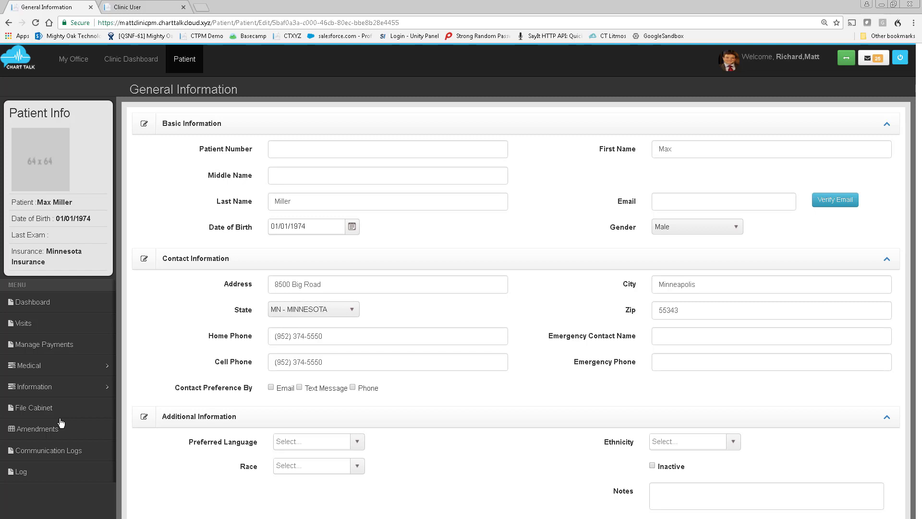
pyautogui.click(62, 390)
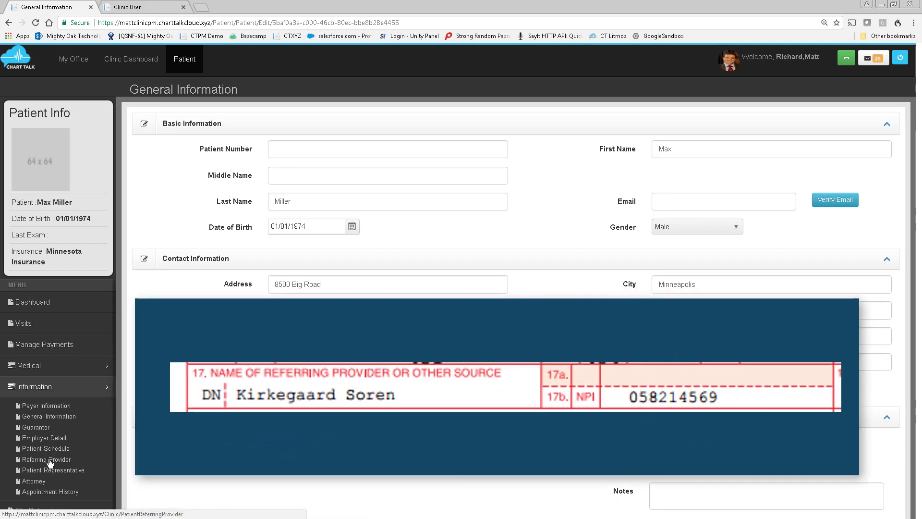
pyautogui.click(49, 459)
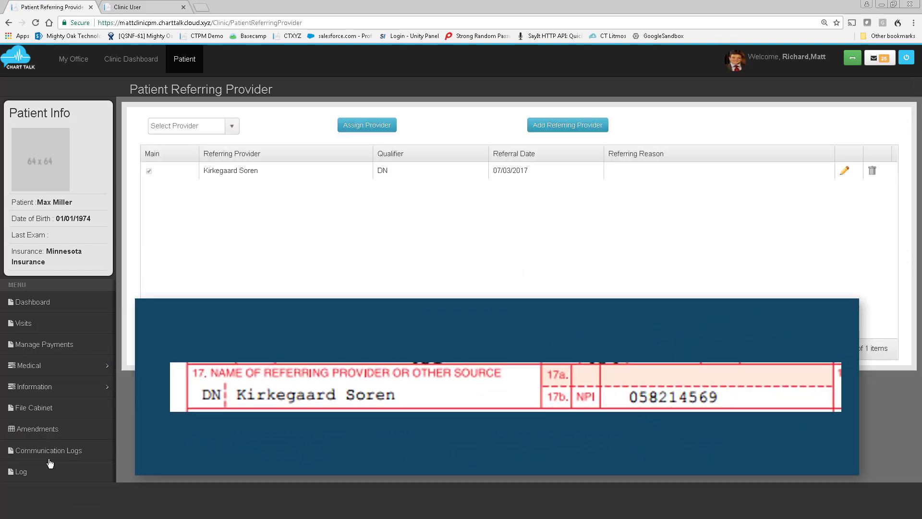